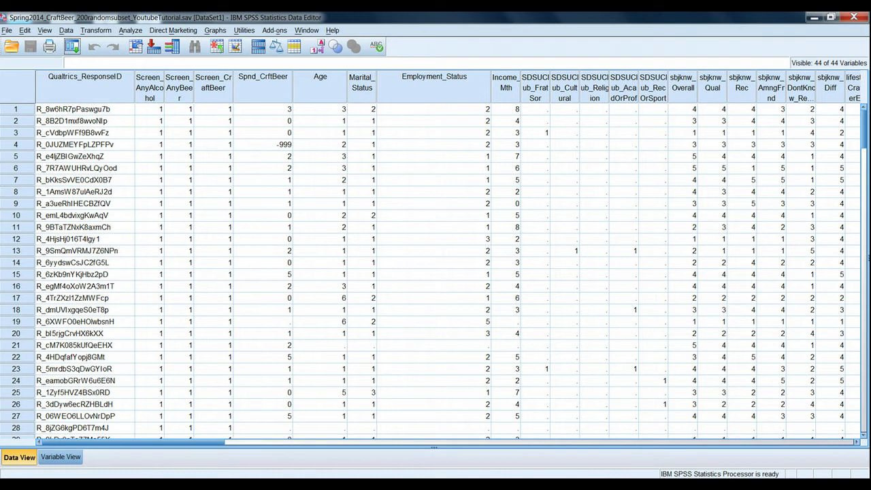
Switch to the PowerPoint slide listing the six recoding topics, starting with Reverse Coding.
key("alt+Tab")
Highlight the Reverse Coding, 2-box scoring and dummy-variable bullets in turn, then minimize PowerPoint.
left_click_drag(235, 183, 347, 183)
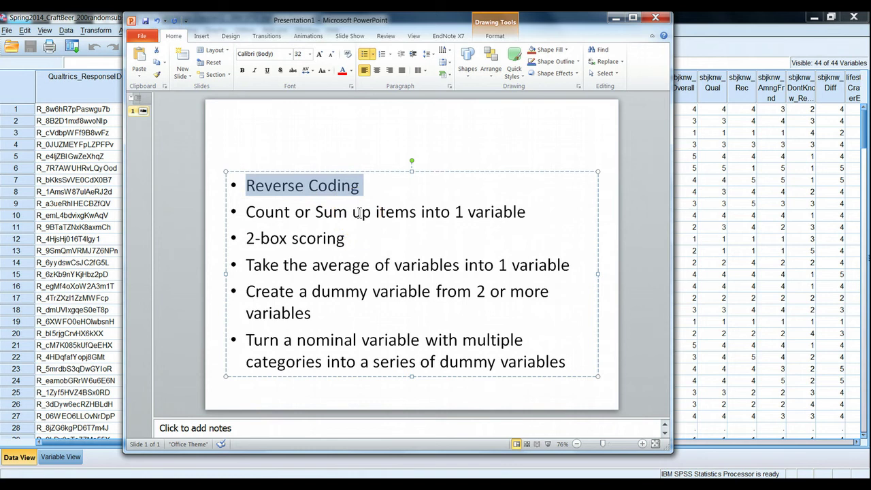
left_click_drag(241, 239, 345, 239)
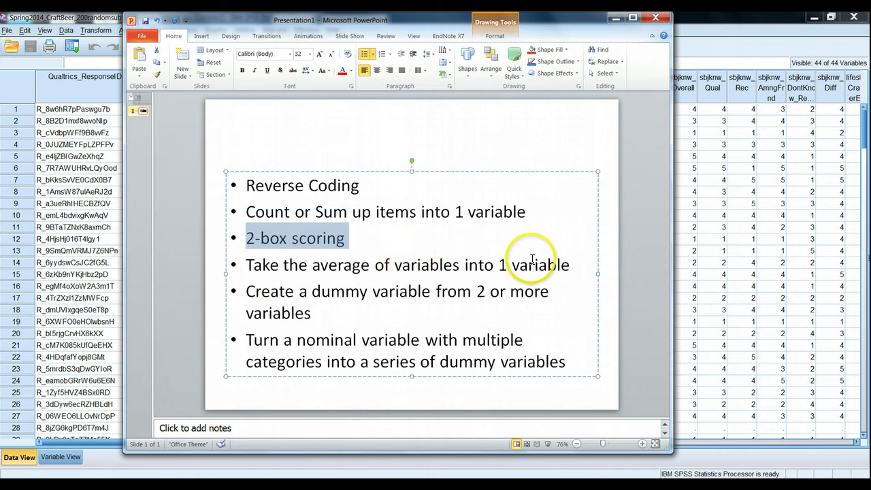
left_click_drag(243, 291, 330, 311)
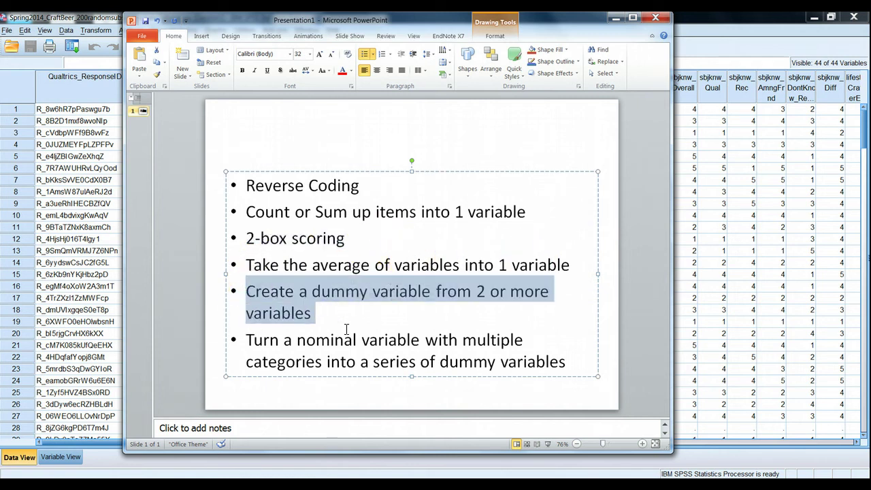
left_click_drag(239, 342, 361, 341)
left_click(448, 322)
left_click_drag(244, 340, 562, 361)
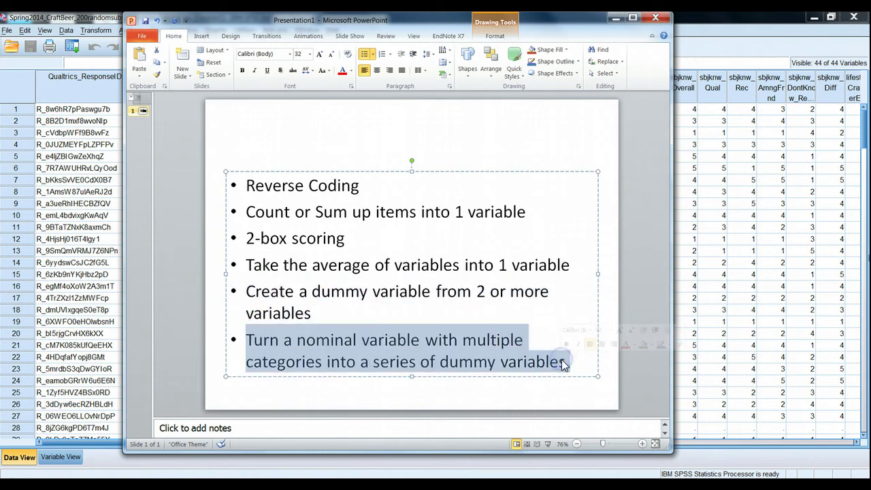
left_click(611, 17)
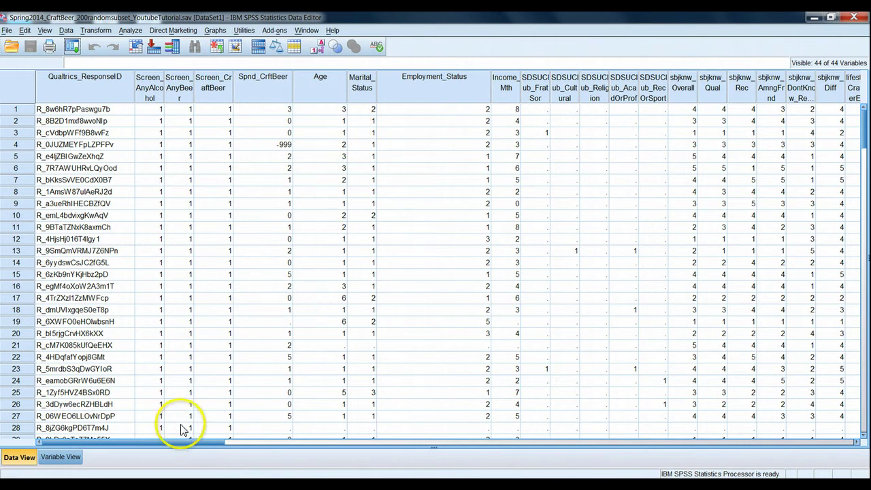
Show the craft beer variables in Variable View with a widened Label column.
left_click(64, 454)
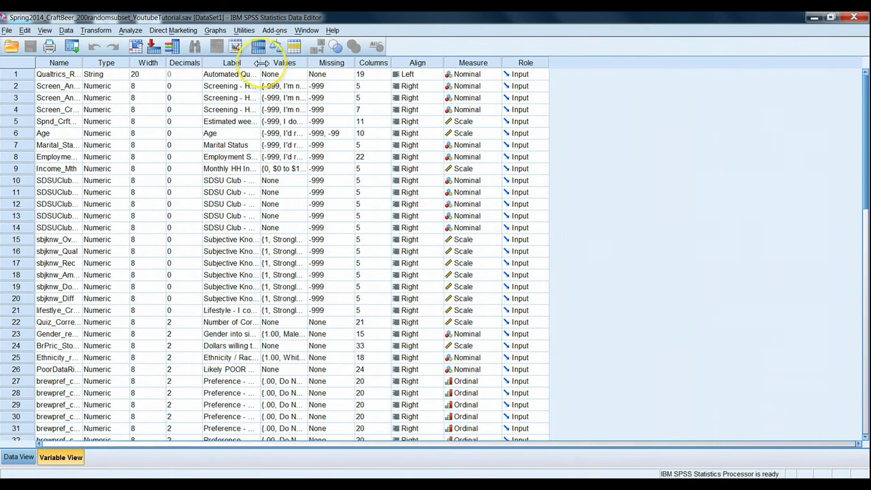
left_click_drag(261, 63, 512, 64)
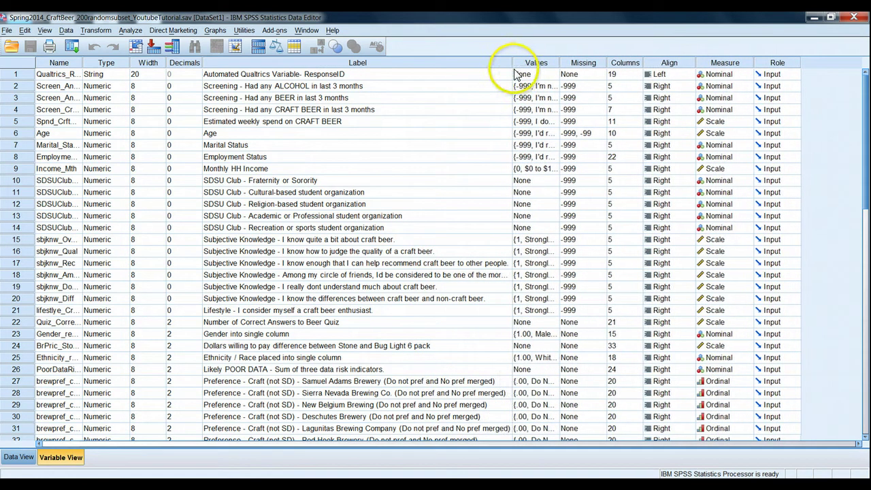
left_click(15, 239)
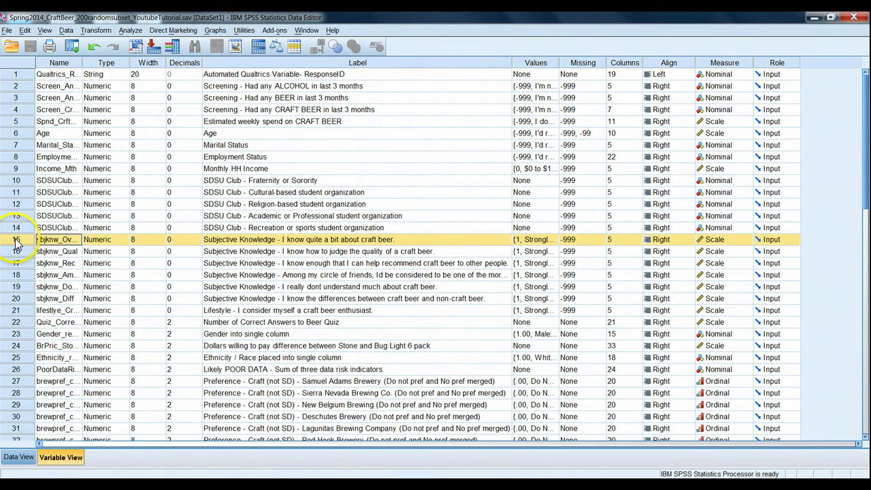
left_click(23, 302, "shift")
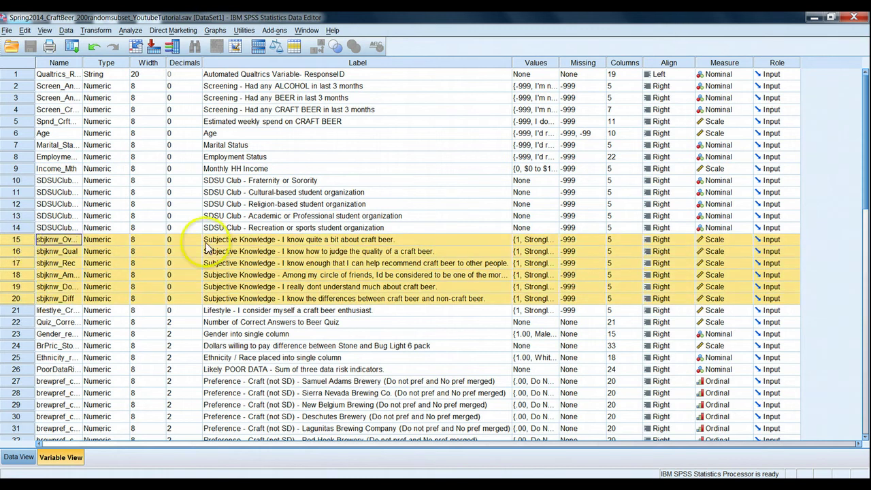
left_click(303, 242)
left_click(548, 240)
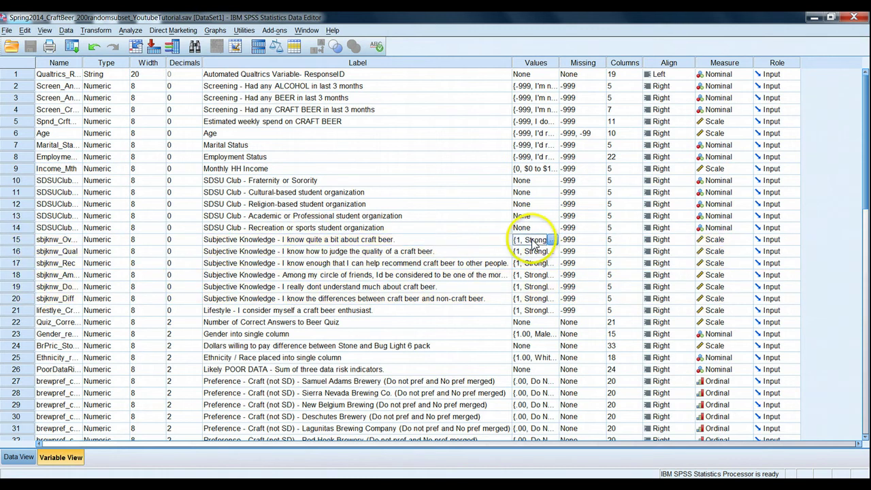
left_click(553, 242)
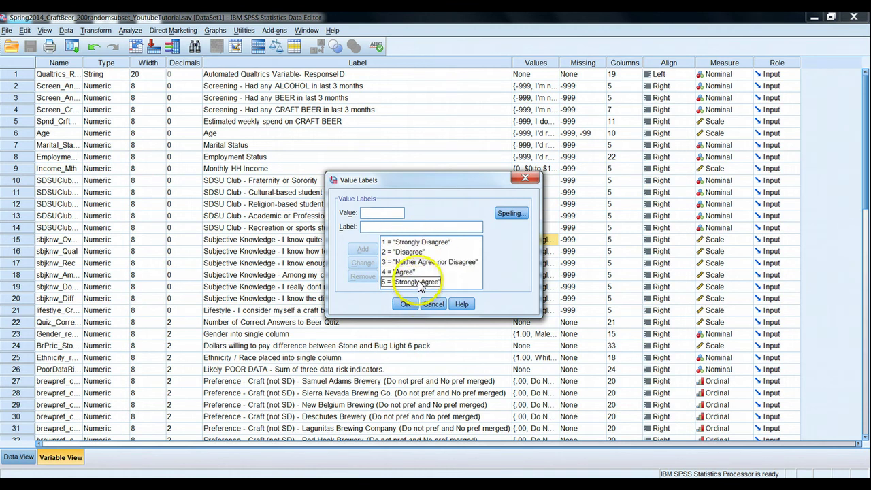
left_click(433, 304)
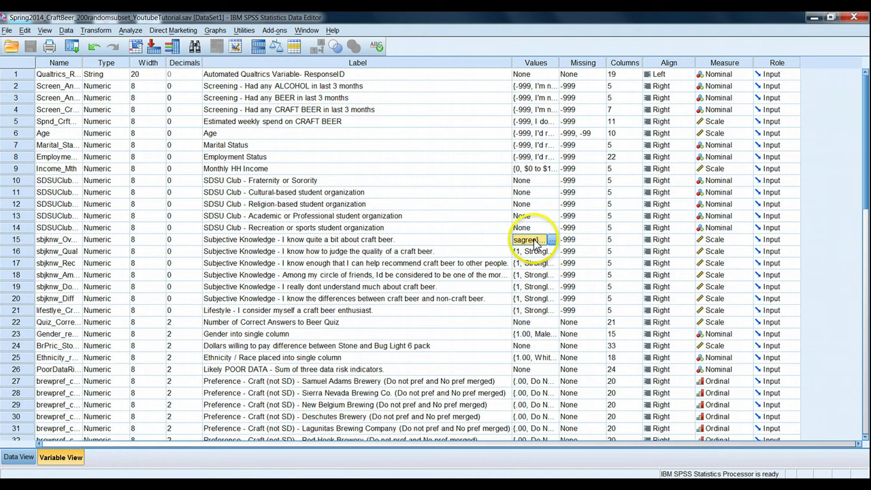
left_click(344, 243)
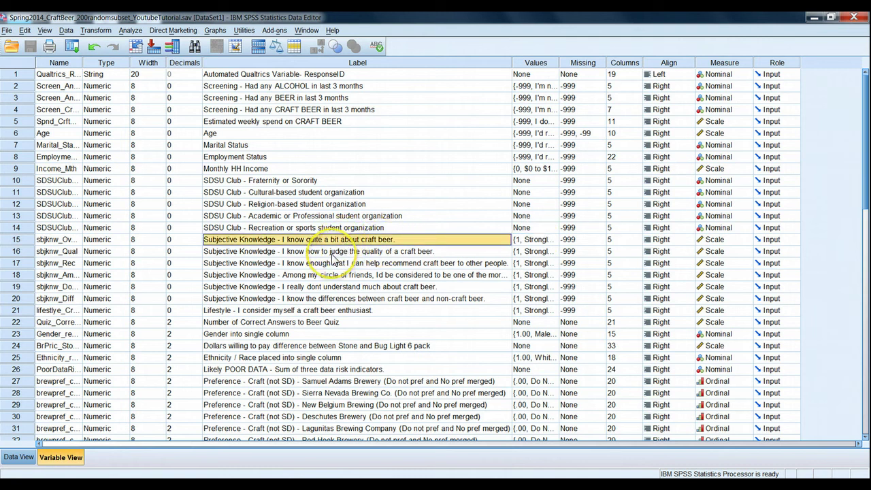
Widen the Label column further to read the full subjective knowledge labels, including the circle-of-friends item.
left_click(332, 252)
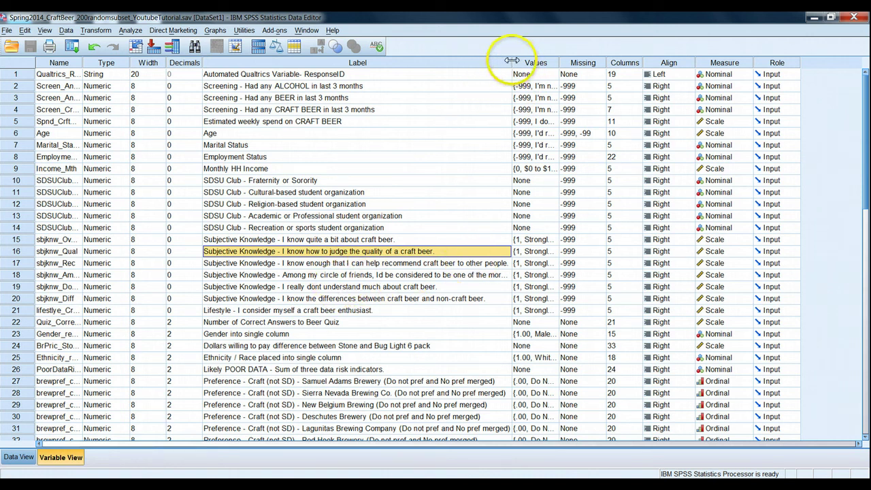
left_click_drag(512, 63, 615, 61)
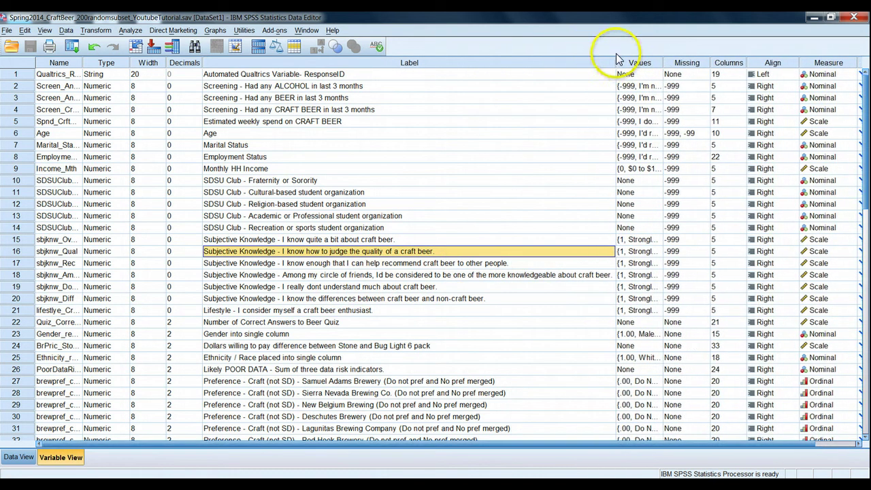
left_click(465, 277)
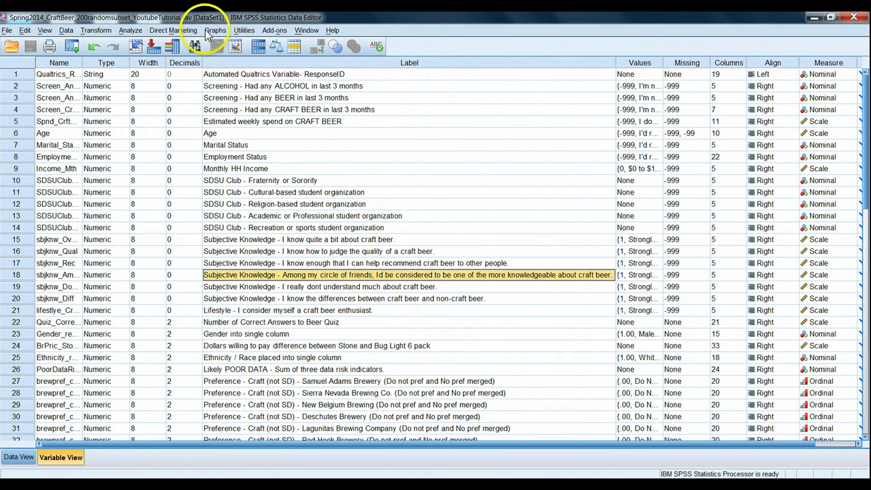
Run Bivariate Pearson correlations on the six Subjective Knowledge items in an enlarged dialog.
left_click(126, 32)
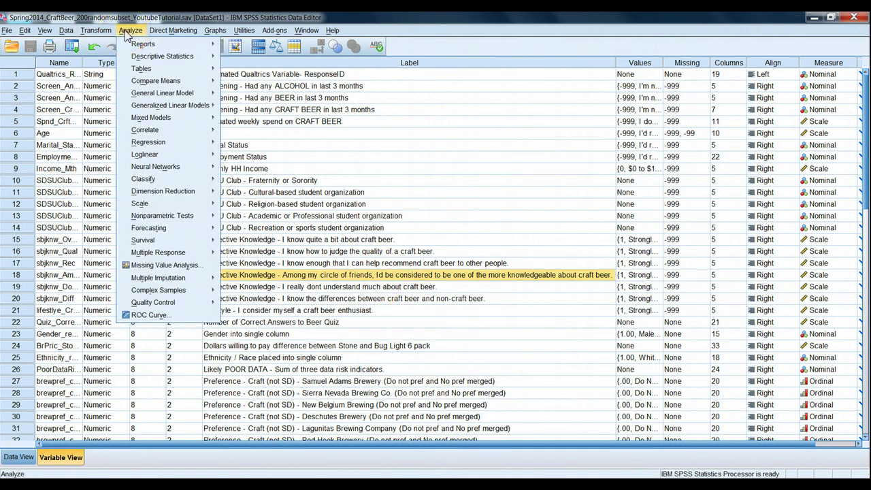
mouse_move(164, 131)
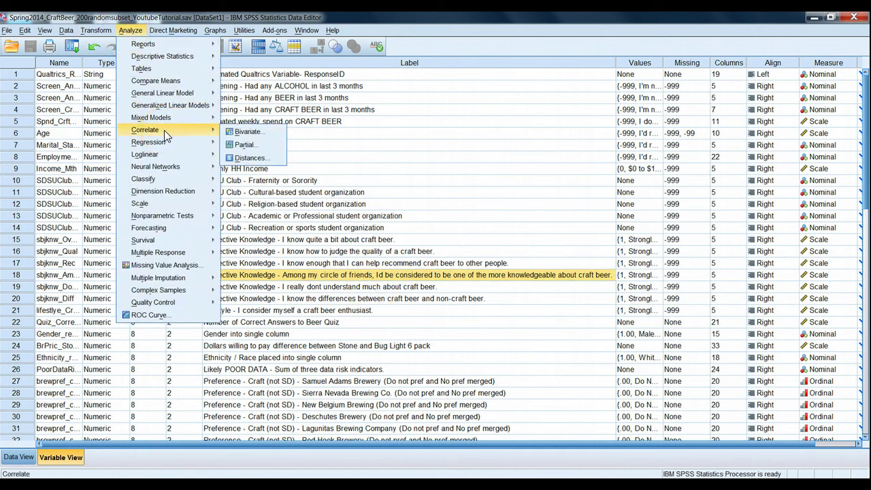
left_click(253, 132)
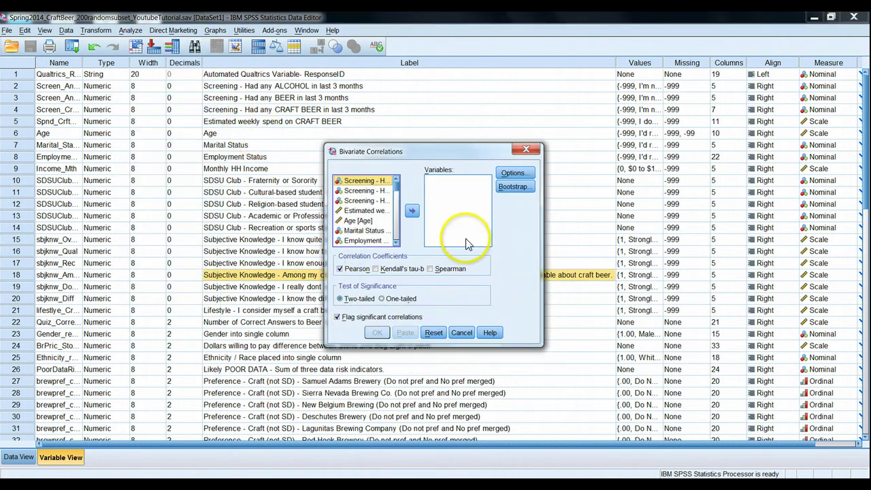
left_click_drag(322, 143, 184, 61)
left_click_drag(541, 345, 620, 393)
right_click(295, 191)
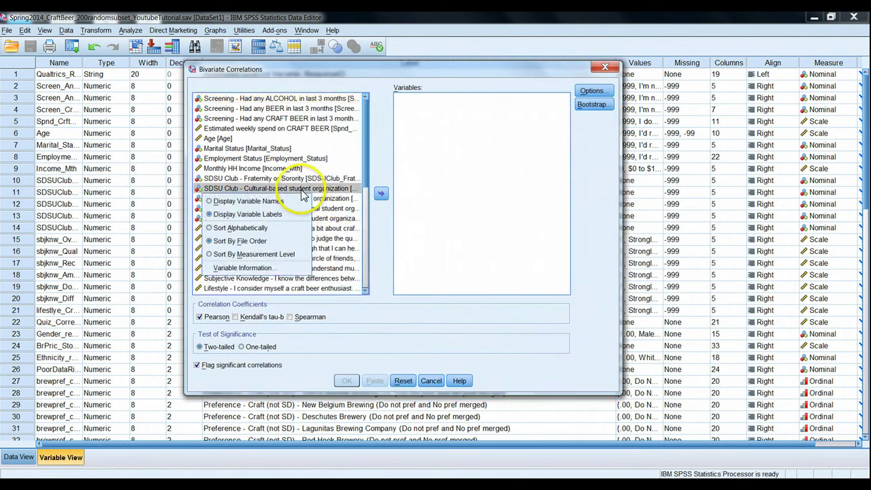
left_click(340, 228)
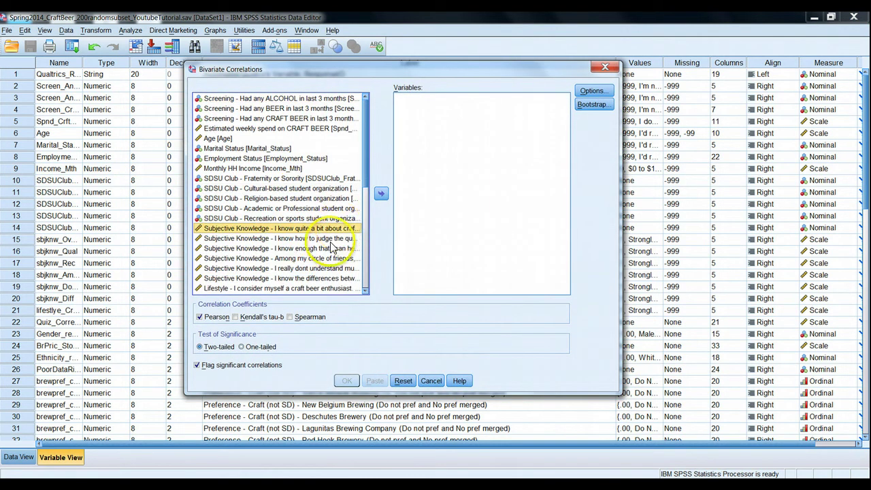
left_click(314, 279, "shift")
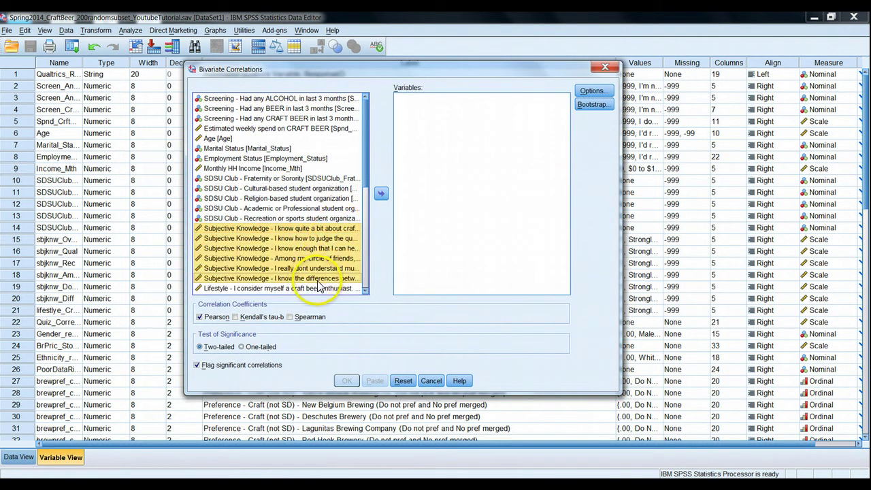
left_click(381, 193)
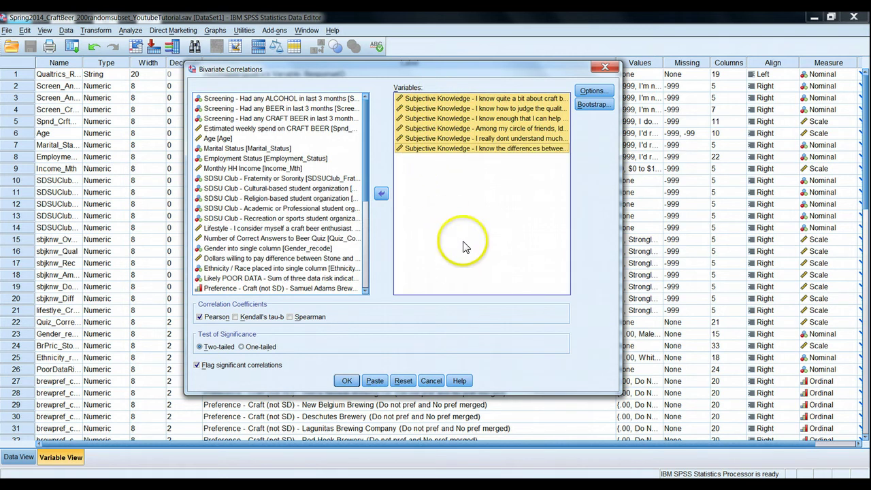
left_click(343, 381)
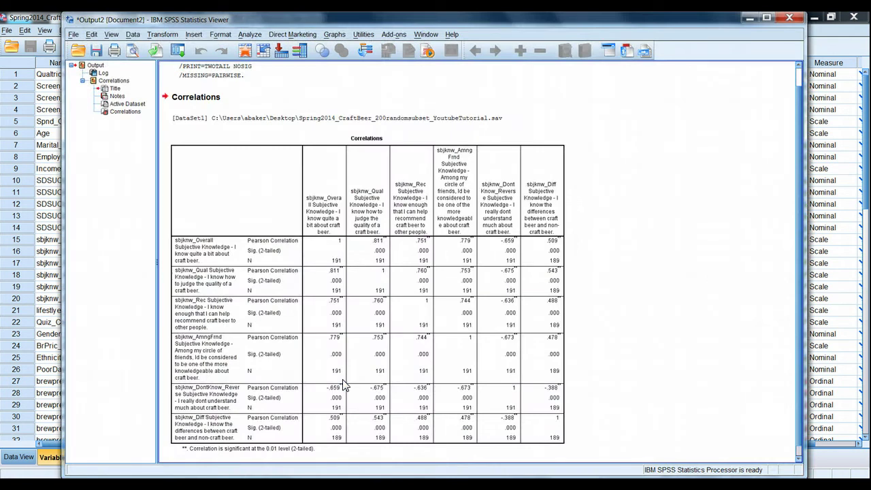
Pivot the Correlations table so Statistics moves into the layer, leaving only Pearson Correlation values.
left_click(342, 382)
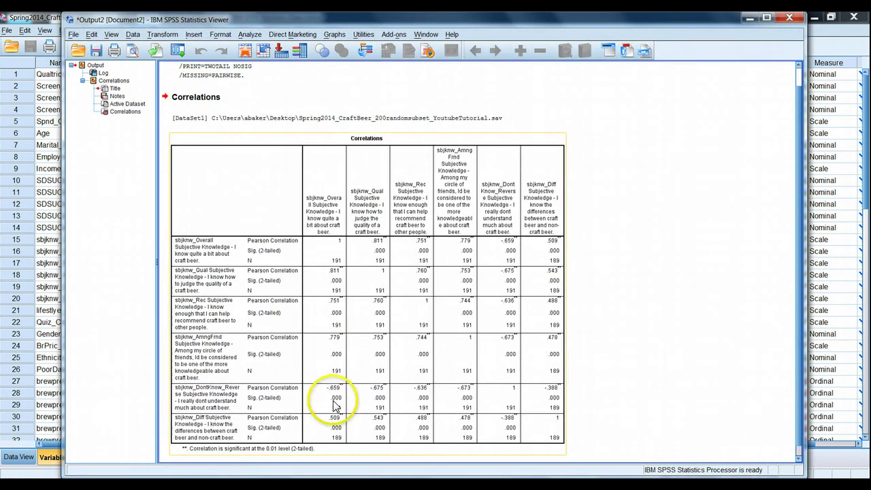
left_click(325, 284)
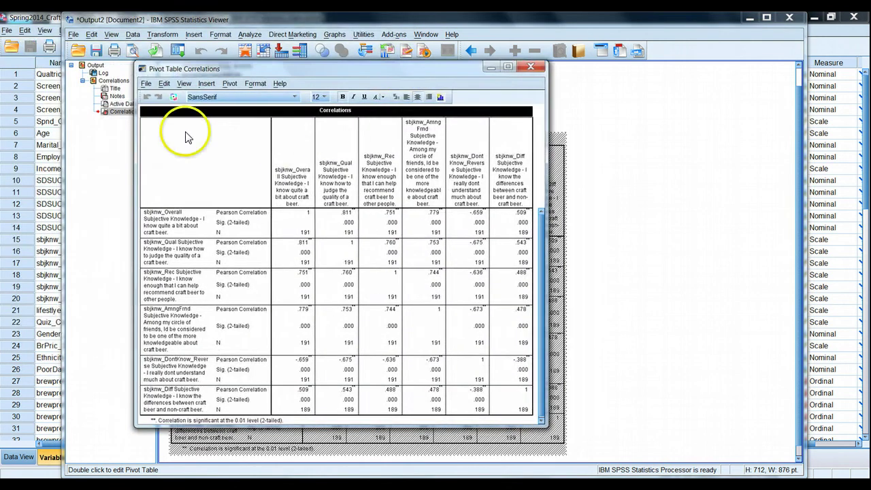
left_click(173, 97)
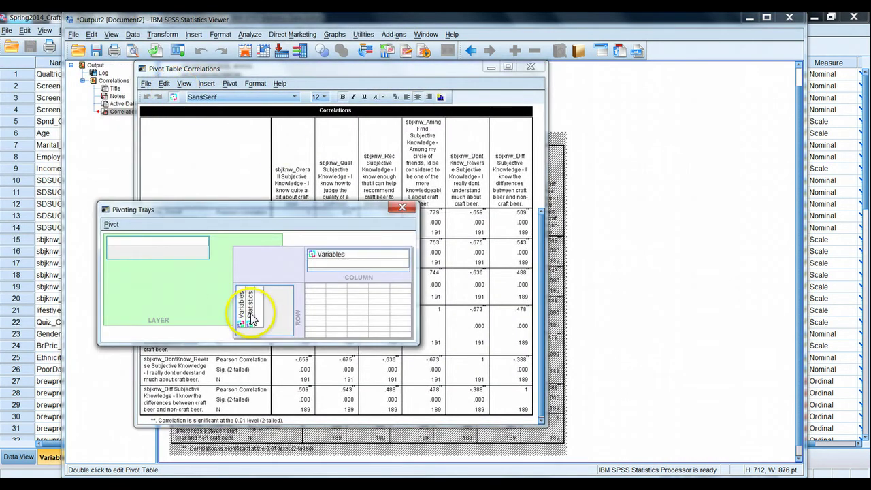
left_click_drag(244, 318, 149, 246)
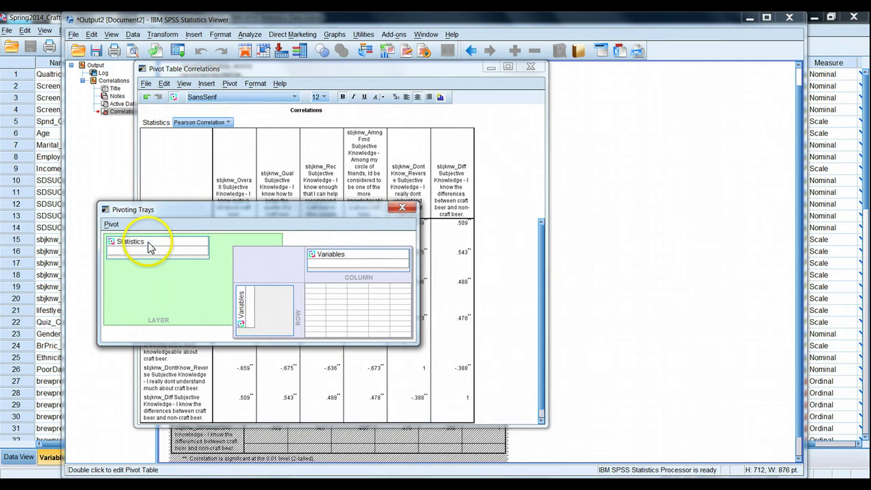
left_click(405, 210)
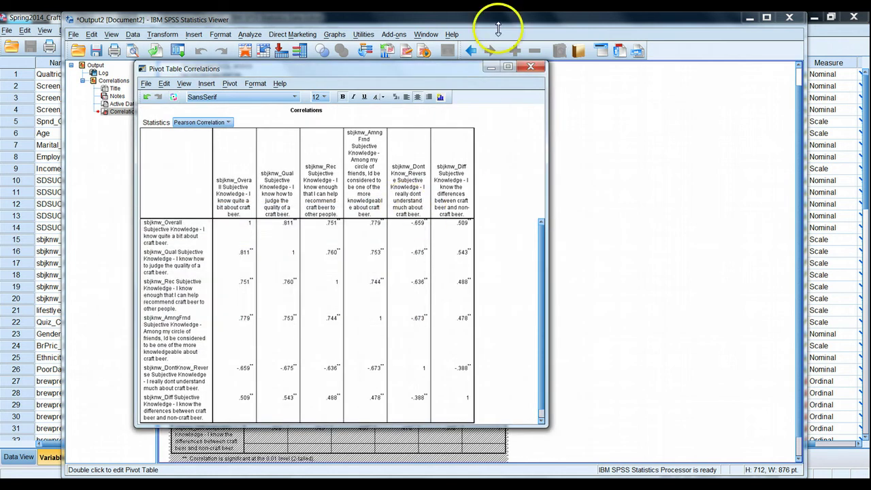
Close the pivot editor and review the reverse-worded item's negative correlations, -.388 to -.675.
left_click(530, 69)
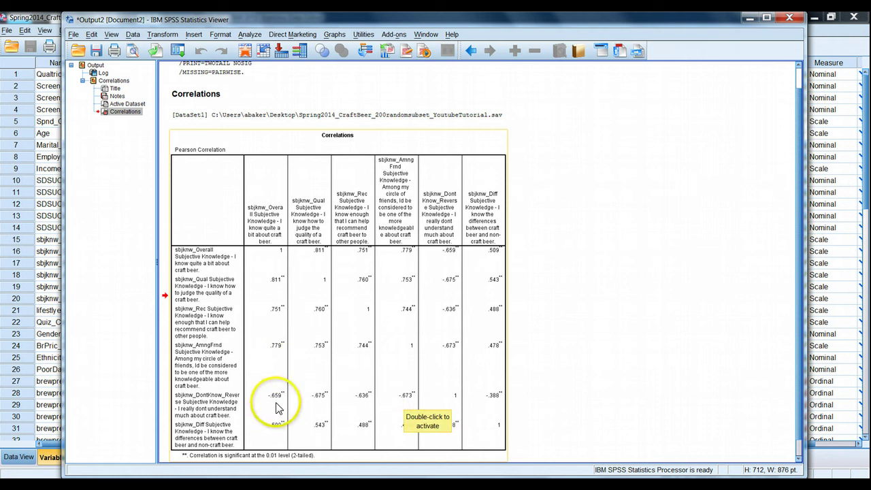
left_click(566, 386)
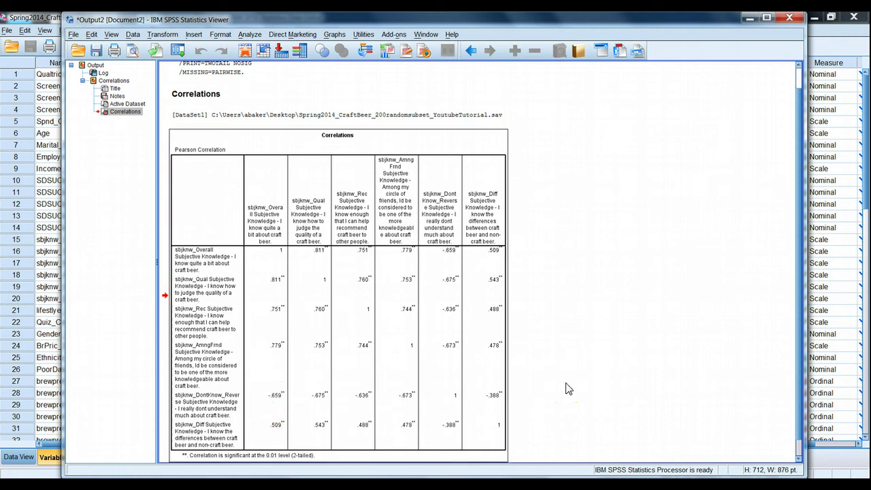
left_click(568, 376)
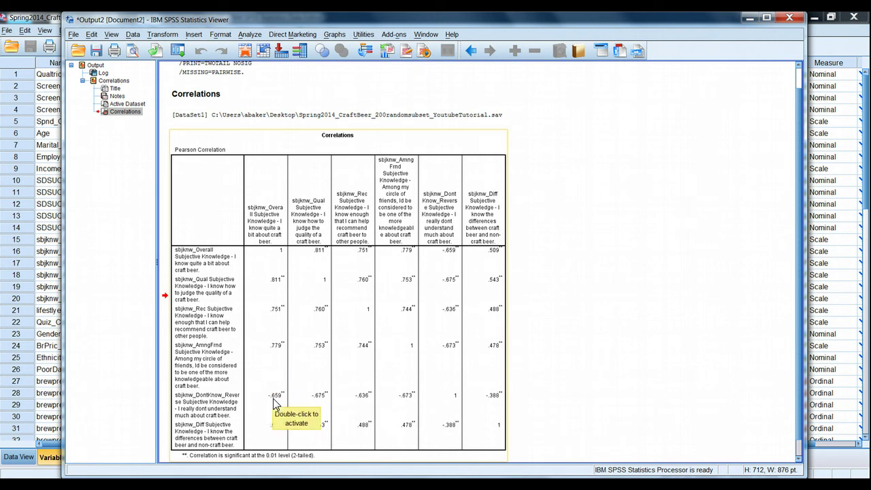
left_click_drag(270, 402, 196, 409)
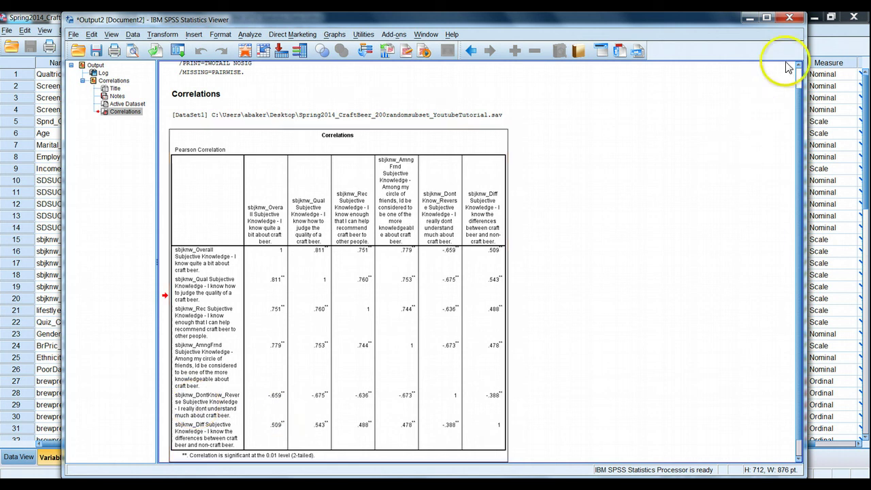
Minimize the Viewer and open Transform > Compute Variable with NEWVARIABLE as the target variable.
left_click(747, 18)
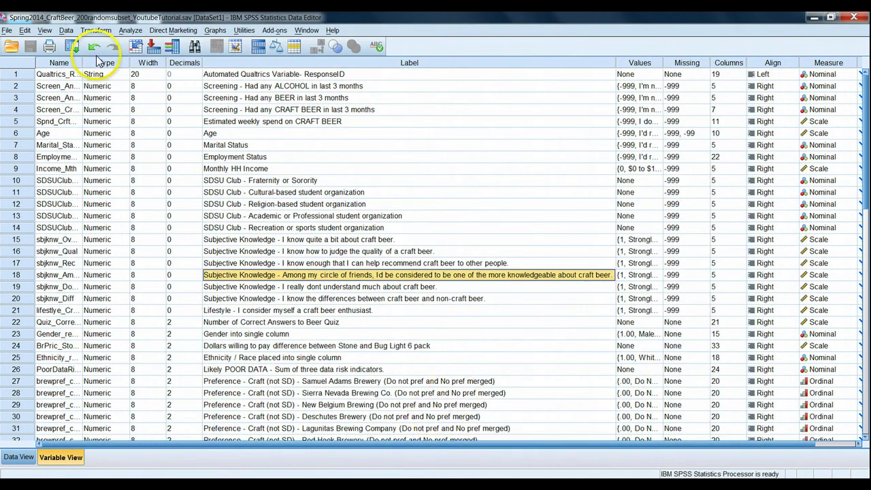
left_click(96, 29)
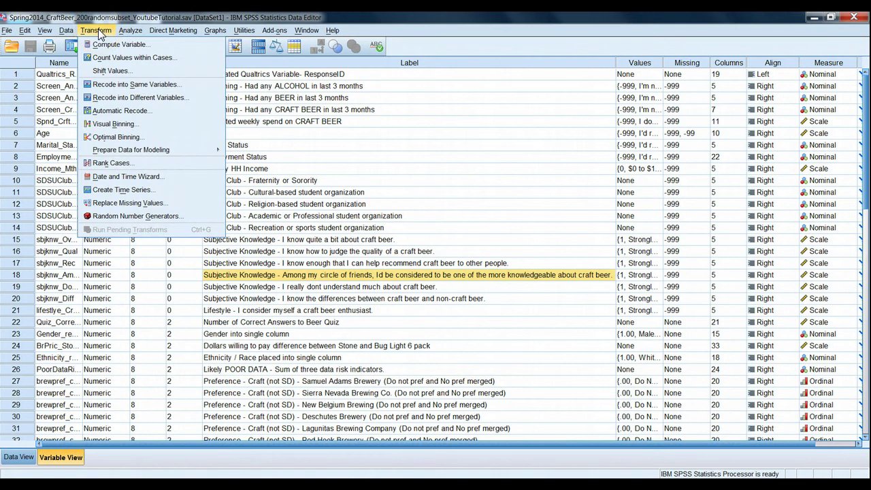
left_click(102, 46)
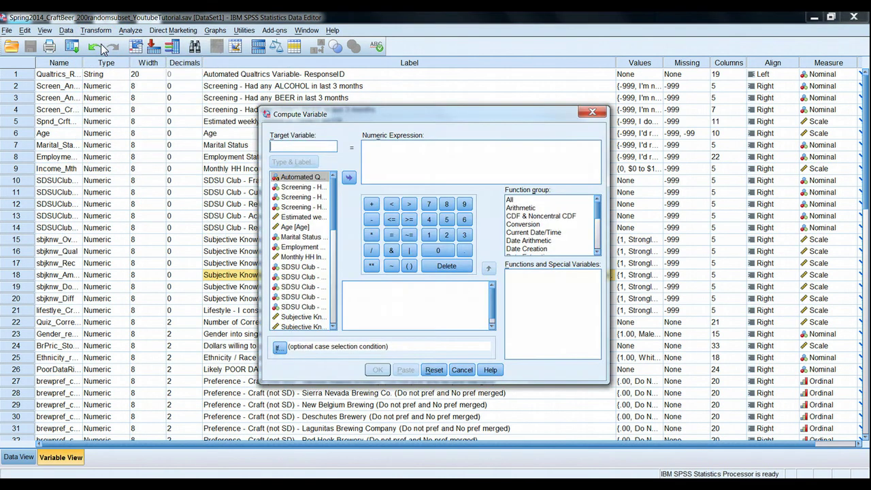
left_click_drag(243, 394, 156, 403)
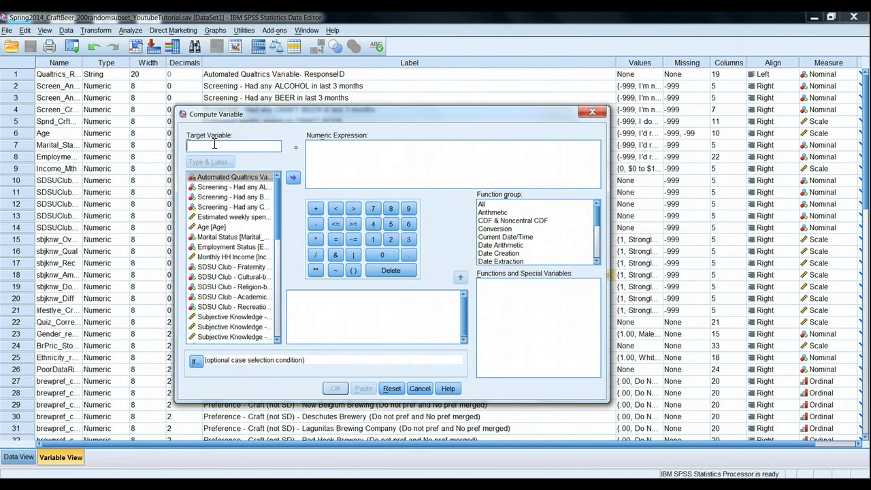
type("NEWVARIABLE")
left_click(349, 156)
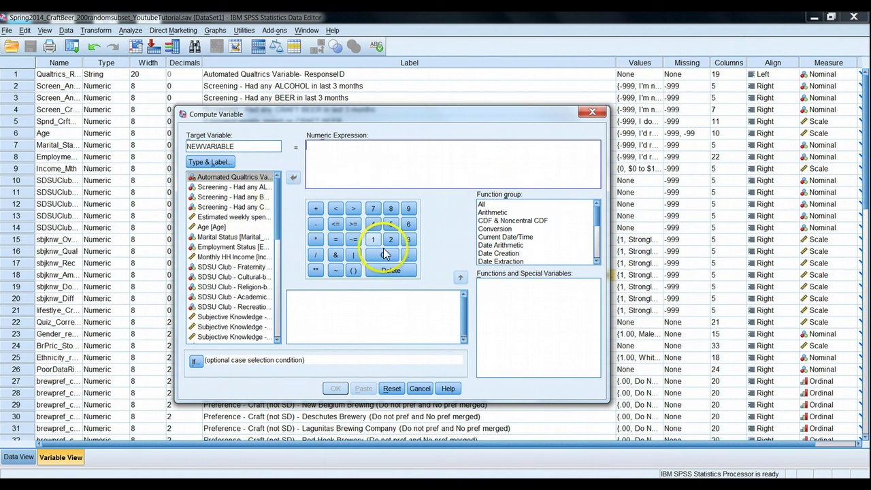
List variables by name and insert sbjknw_DontKnow_Reverse into the numeric expression.
right_click(234, 199)
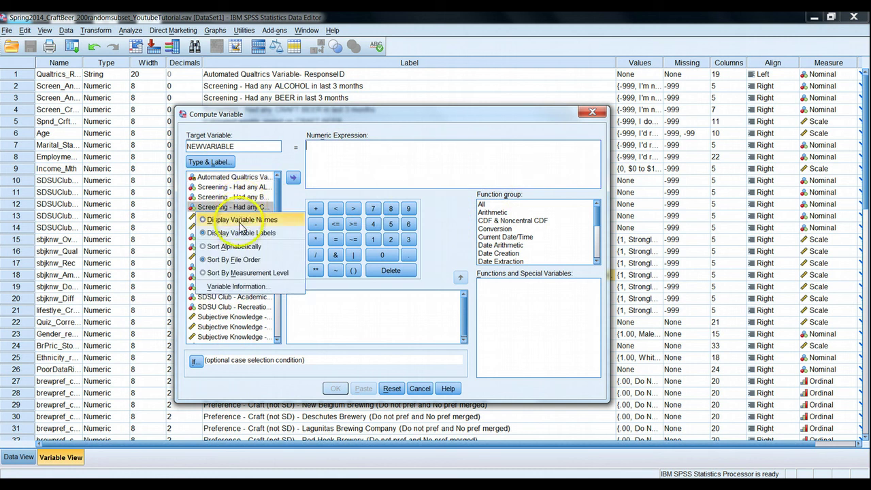
left_click(239, 218)
left_click_drag(272, 203, 275, 230)
double_click(233, 275)
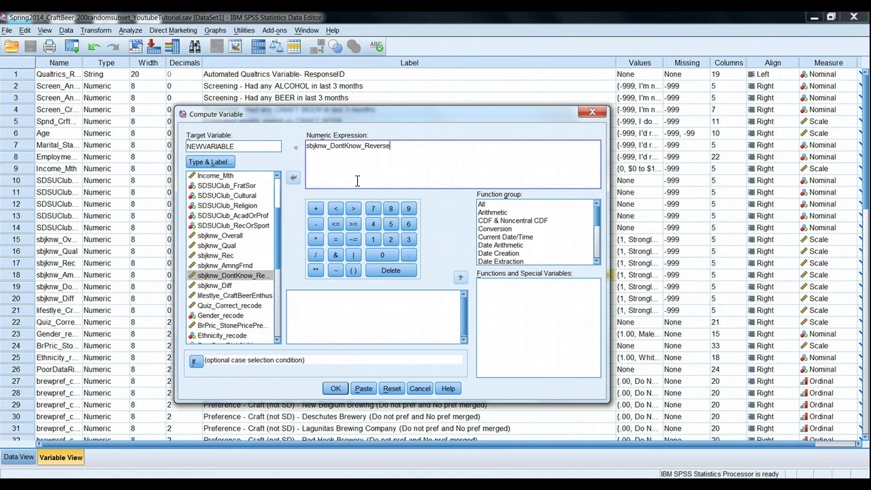
Put (1+5) - in front of the variable so the expression reads (1+5) - sbjknw_DontKnow_Reverse.
left_click(308, 147)
type("1+5)")
key("Home")
type("(1+5) -")
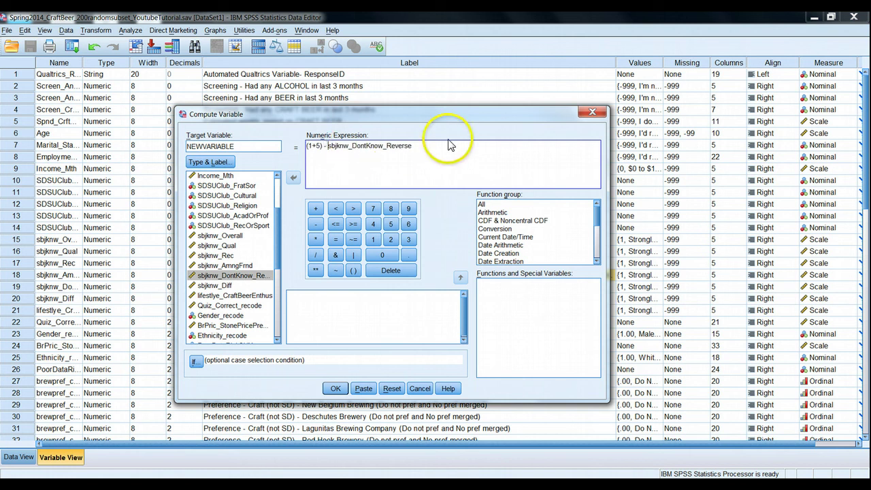
double_click(343, 154)
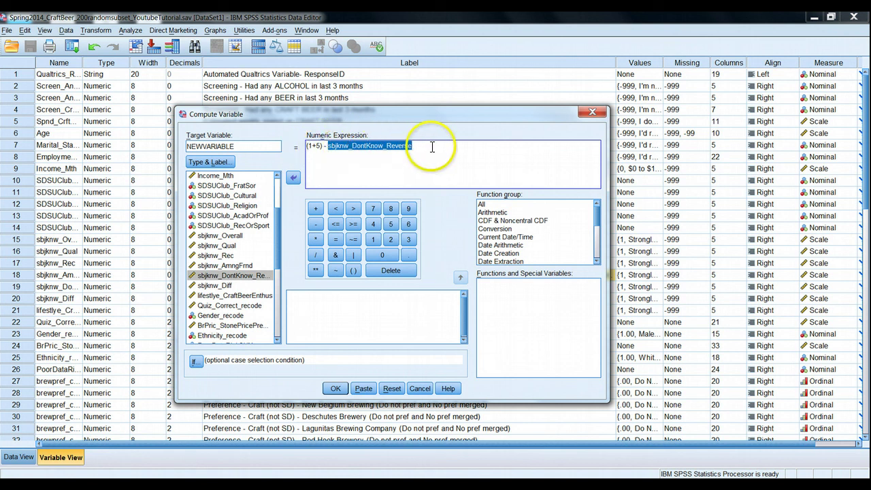
Execute COMPUTE NEWVARIABLE=(1+5) - sbjknw_DontKnow_Reverse from the Compute Variable dialog.
left_click(419, 389)
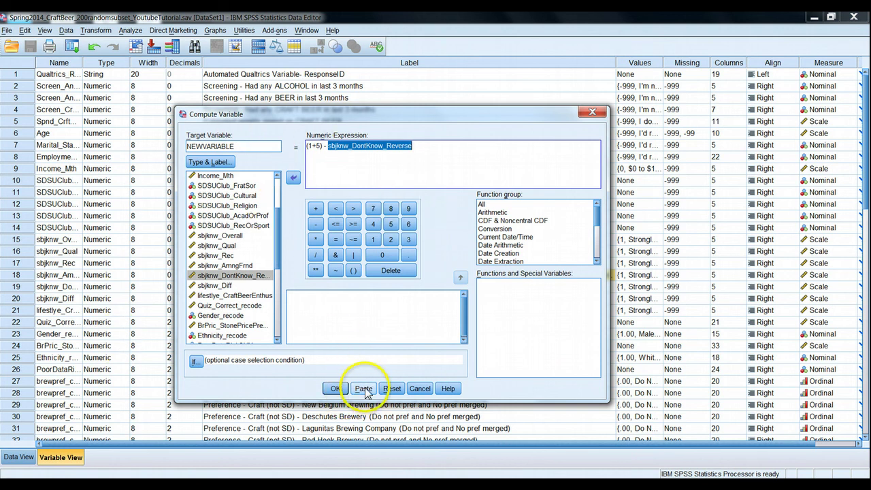
left_click(335, 388)
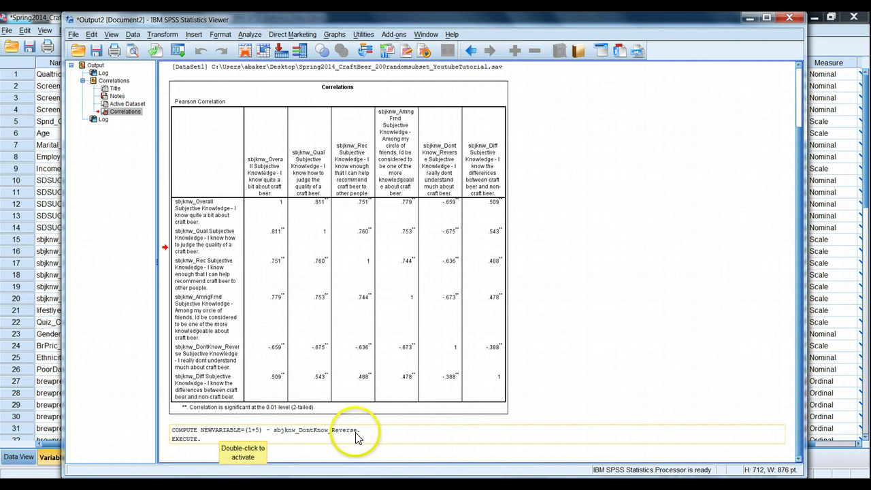
Return to the Data Editor's Data View and scroll across to the new NEWVARIABLE column.
left_click(749, 17)
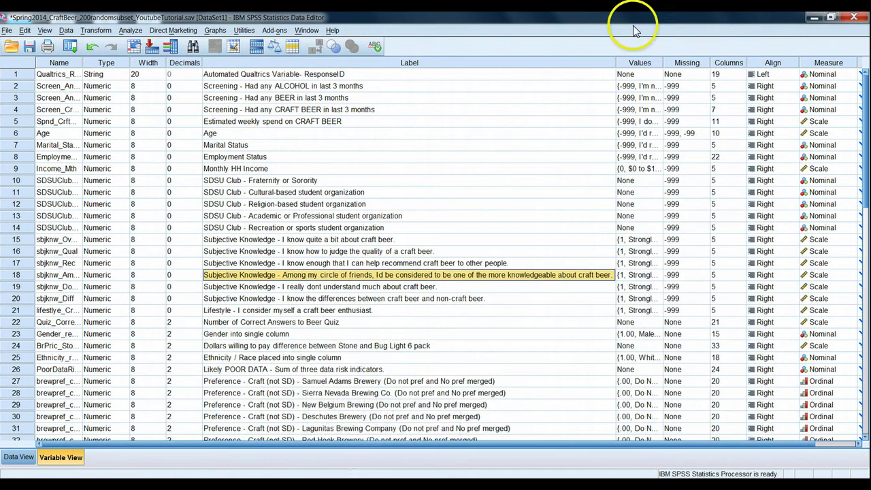
left_click(31, 454)
left_click_drag(122, 444, 741, 442)
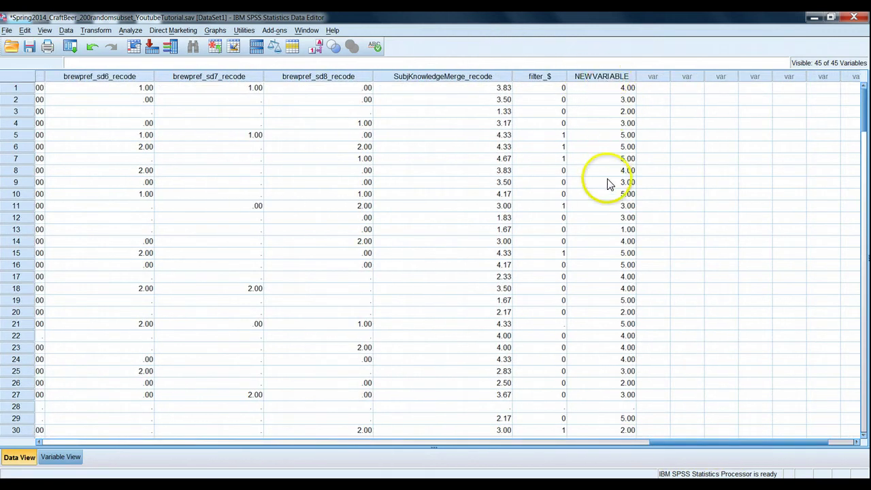
scroll(606, 204, "down", 9)
scroll(610, 239, "down", 1)
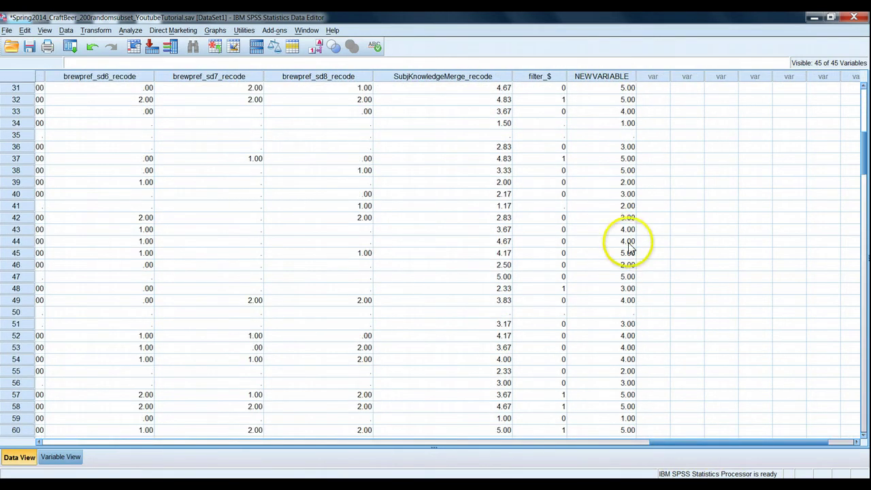
Inspect the blank NEWVARIABLE values in rows 35 and 50 where data are missing.
left_click(622, 135)
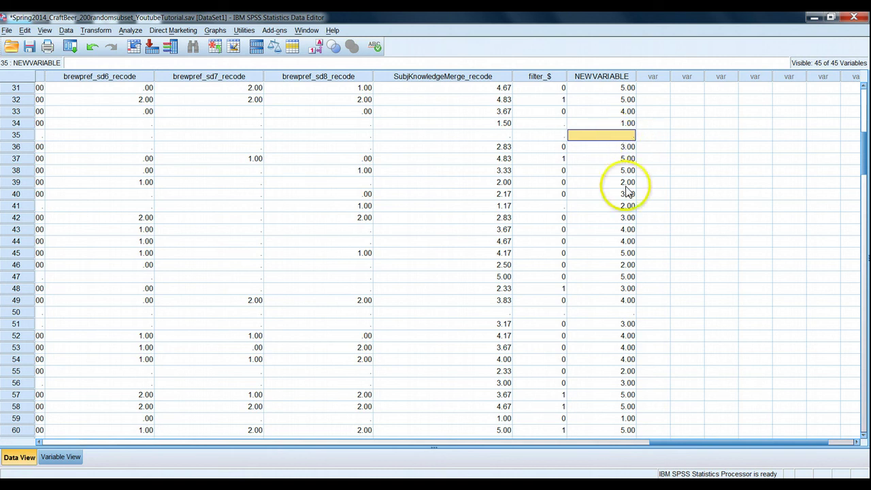
left_click(626, 313)
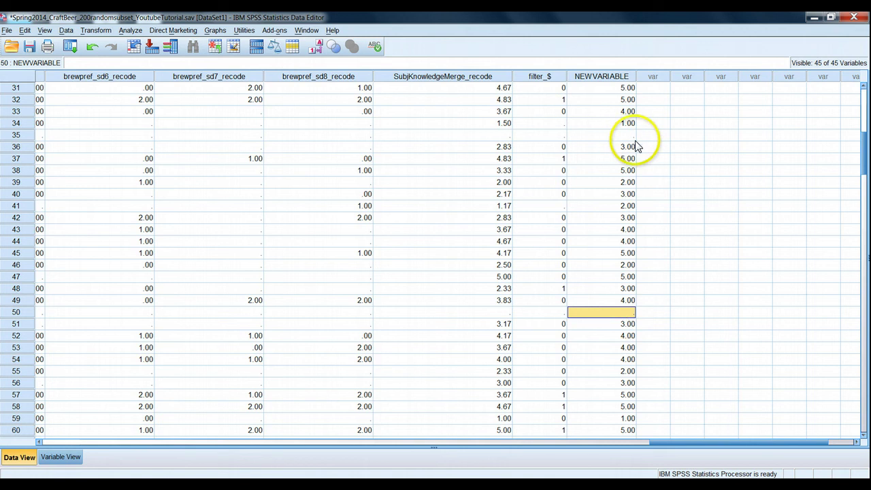
left_click(627, 136)
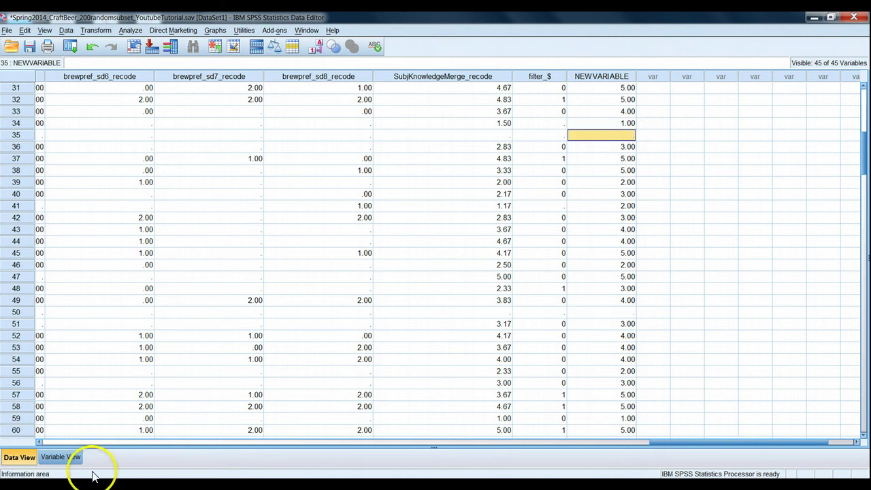
left_click(202, 460)
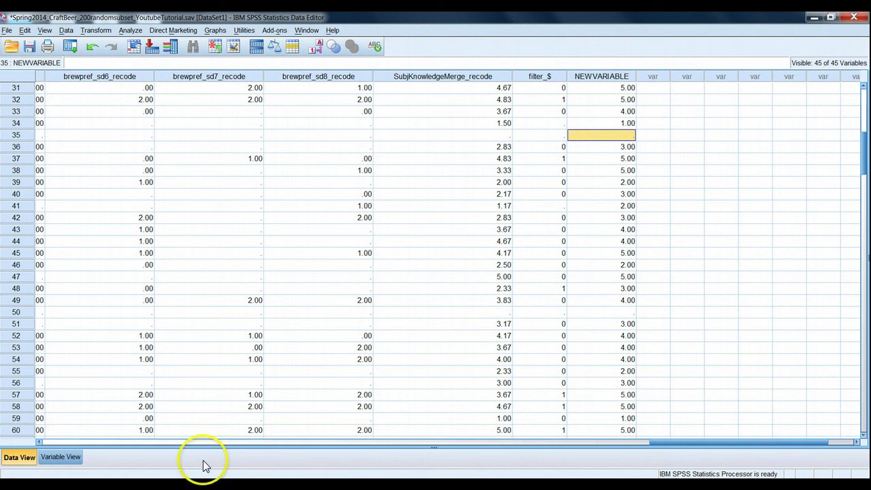